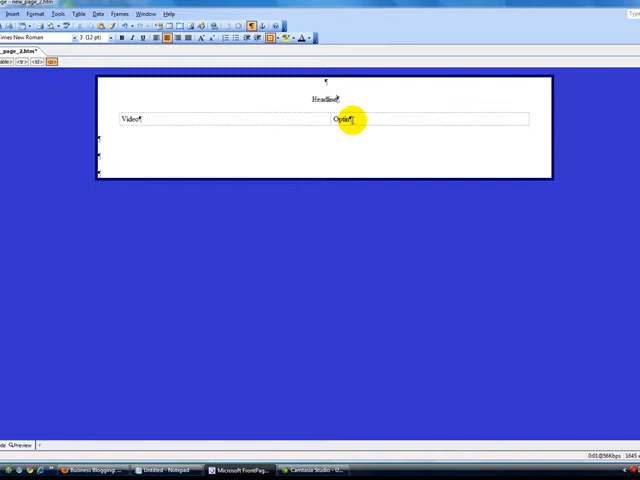
{"action": "type", "text": "Here!"}
Step: Centre the paragraph below the table for the Text! line and remove the extra blank paragraph
{"action": "left_click", "coordinate": [278, 142]}
{"action": "left_click", "coordinate": [166, 37]}
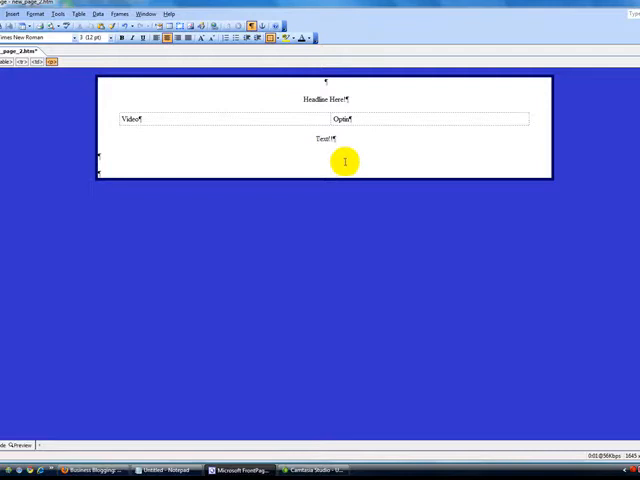
{"action": "key", "text": "BackSpace"}
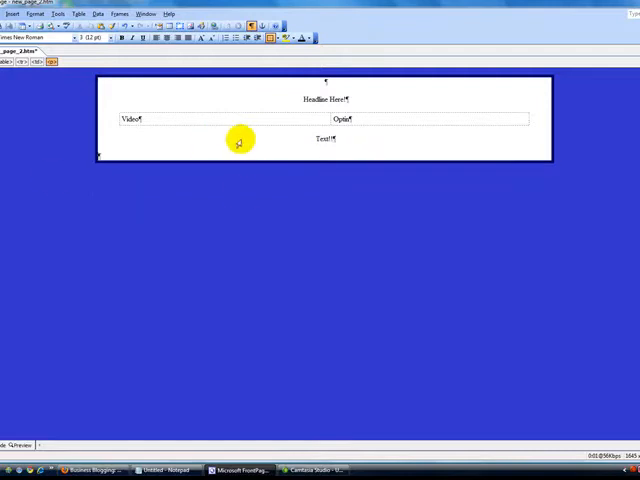
{"action": "left_click", "coordinate": [150, 469]}
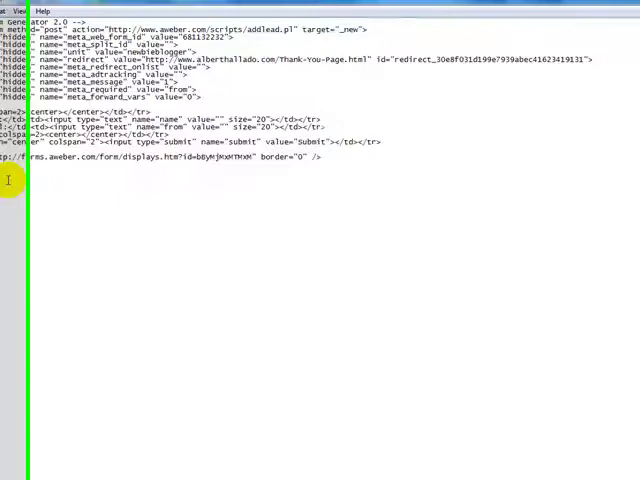
Step: Select all of the opt-in form code in Notepad and return to FrontPage
{"action": "key", "text": "ctrl+a"}
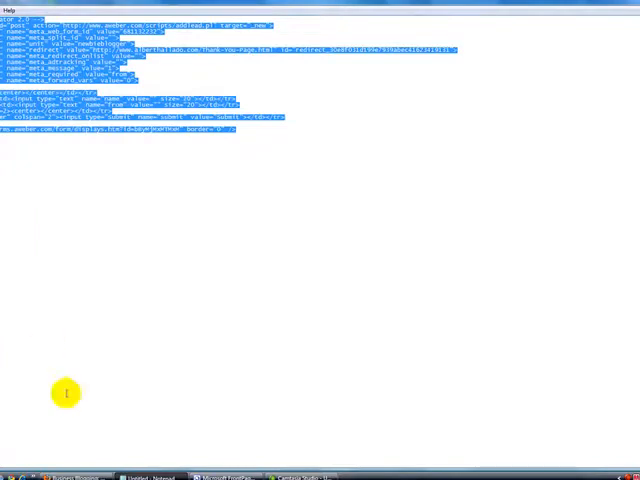
{"action": "left_click", "coordinate": [200, 469]}
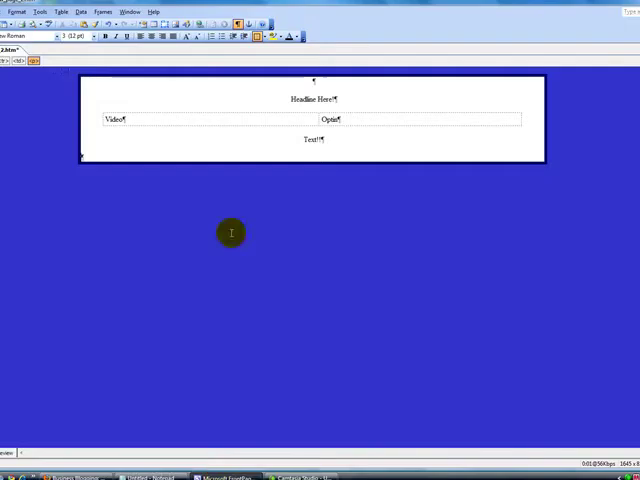
Step: Centre the Video placeholder word inside its table cell
{"action": "left_click", "coordinate": [130, 119]}
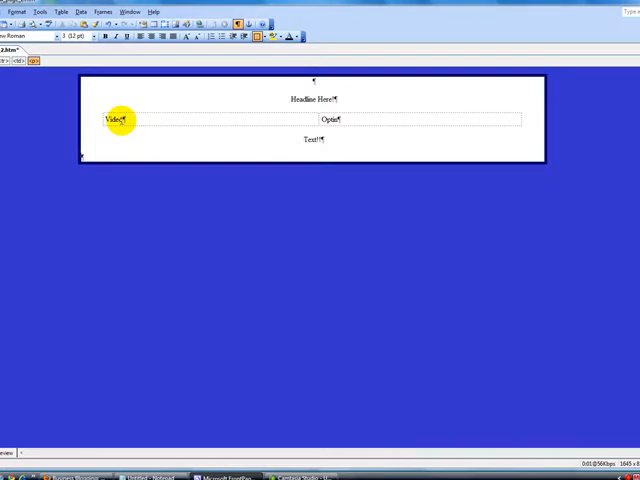
{"action": "left_click", "coordinate": [150, 36]}
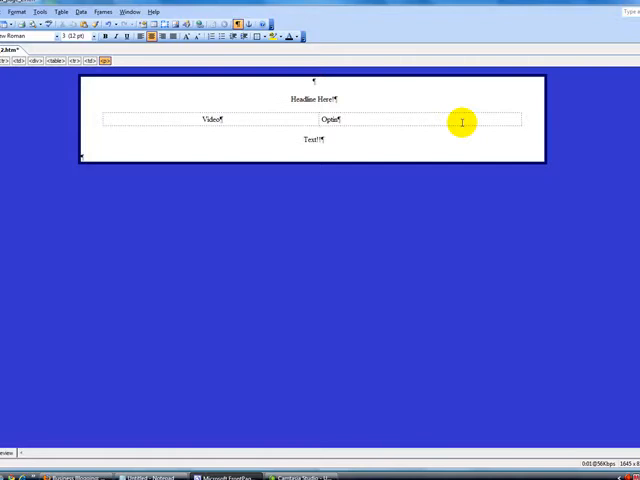
Step: On the Setup Your Own Wordpress Blog video, enable Show Border and choose a player colour scheme
{"action": "left_click", "coordinate": [57, 470]}
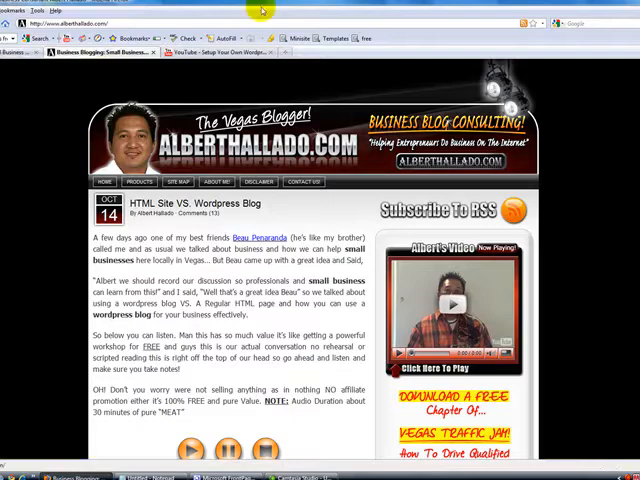
{"action": "left_click", "coordinate": [228, 52]}
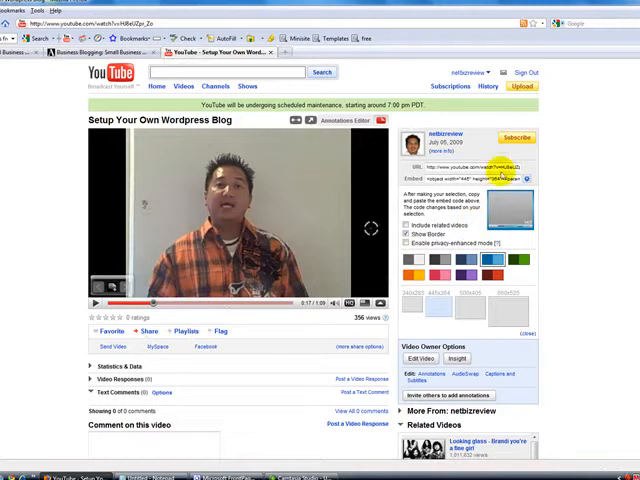
{"action": "left_click", "coordinate": [527, 178]}
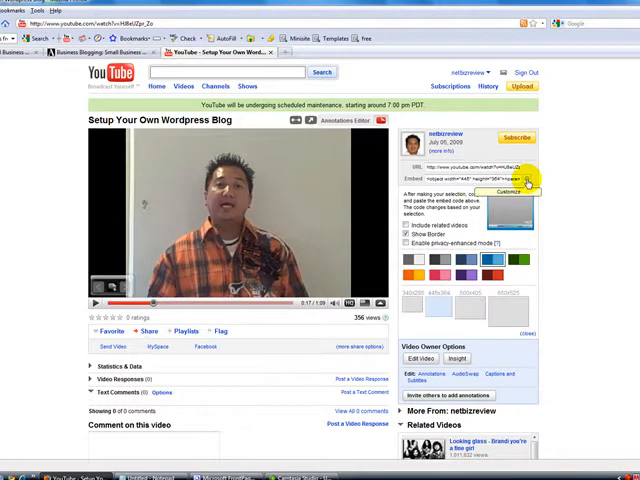
{"action": "left_click", "coordinate": [468, 178]}
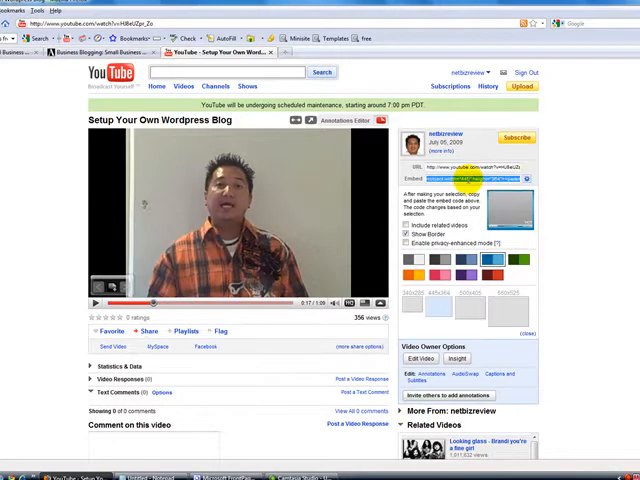
{"action": "left_click", "coordinate": [405, 234]}
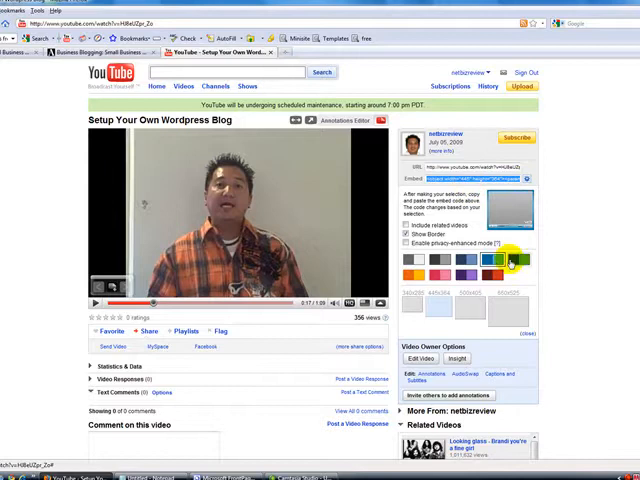
{"action": "left_click", "coordinate": [491, 261]}
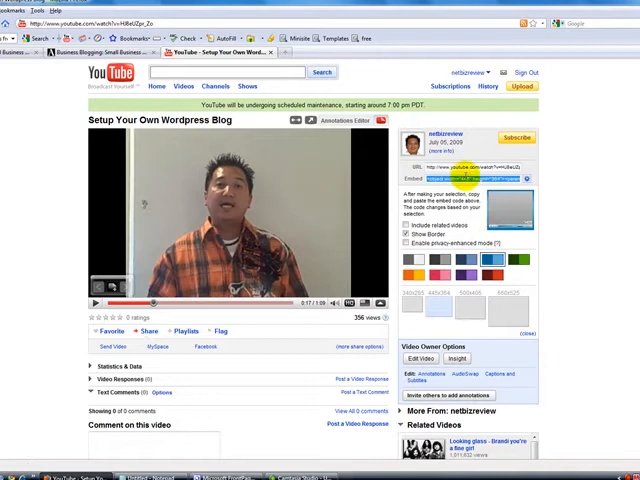
Step: Copy the customised embed code and switch back to FrontPage
{"action": "right_click", "coordinate": [466, 178]}
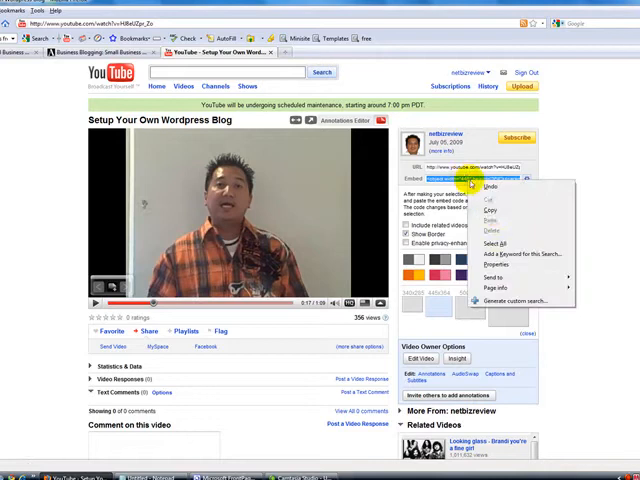
{"action": "left_click", "coordinate": [494, 211]}
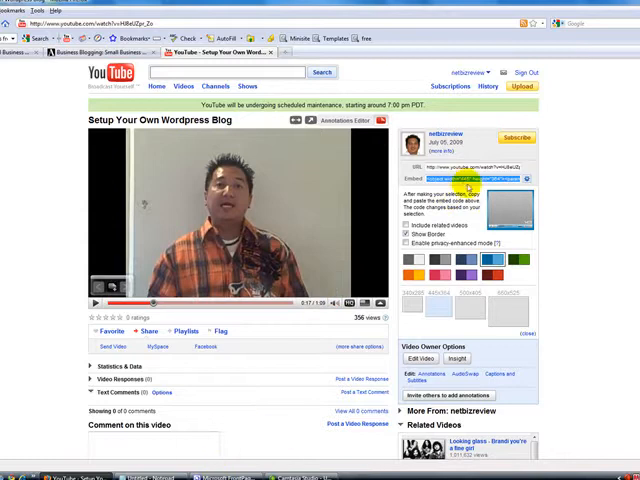
{"action": "right_click", "coordinate": [468, 180]}
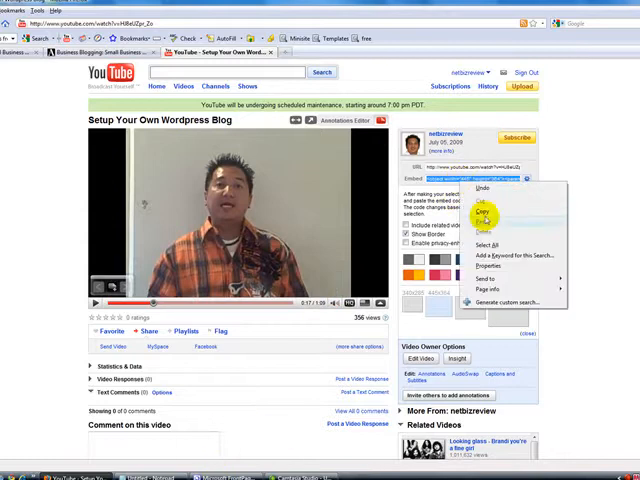
{"action": "left_click", "coordinate": [483, 213]}
{"action": "left_click", "coordinate": [225, 476]}
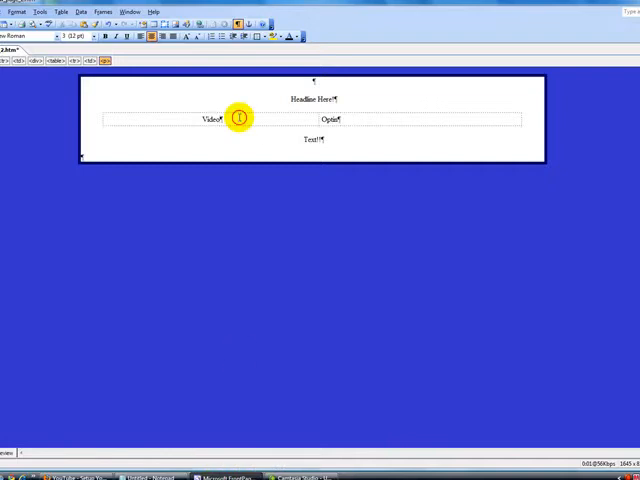
Step: Paste the YouTube embed code over the Video placeholder in Code view and return to Design
{"action": "double_click", "coordinate": [210, 119]}
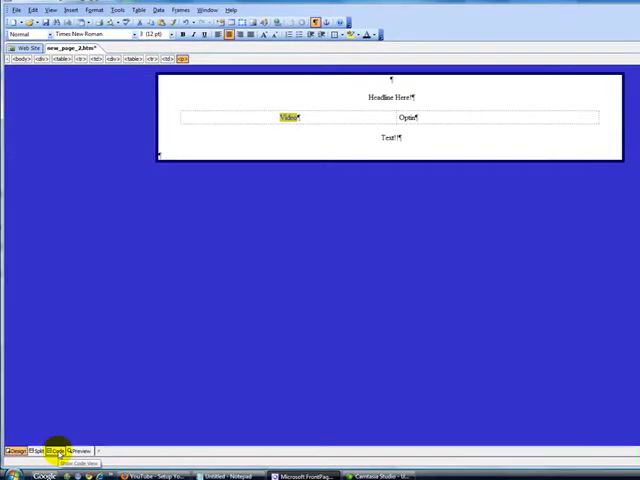
{"action": "left_click", "coordinate": [57, 452]}
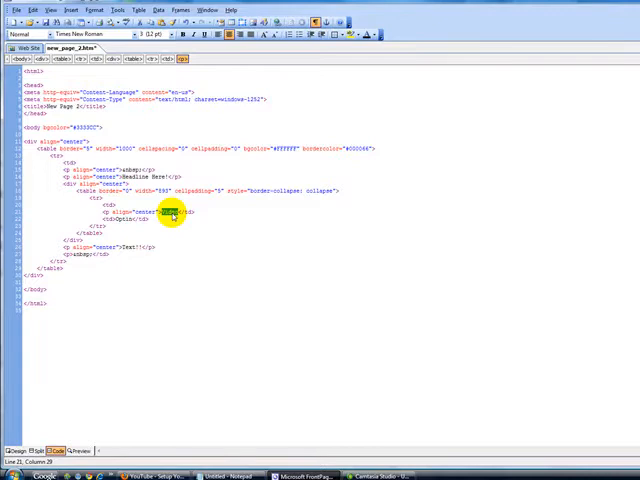
{"action": "key", "text": "ctrl+v"}
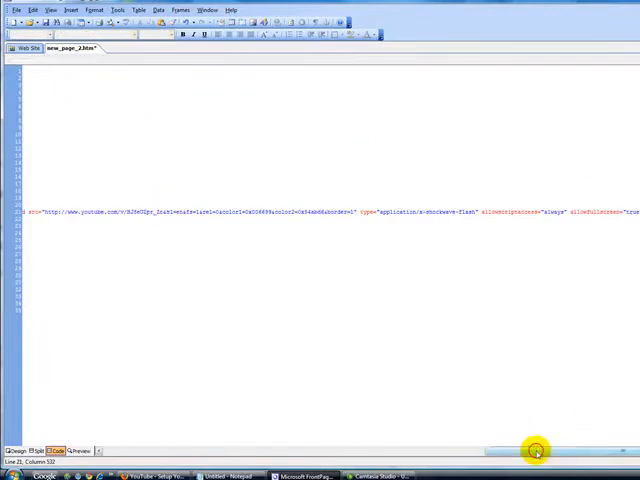
{"action": "left_click_drag", "start_coordinate": [536, 452], "coordinate": [312, 453]}
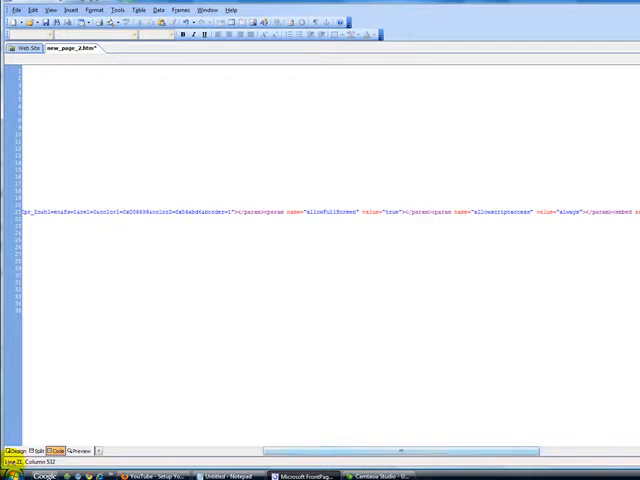
{"action": "left_click", "coordinate": [18, 451]}
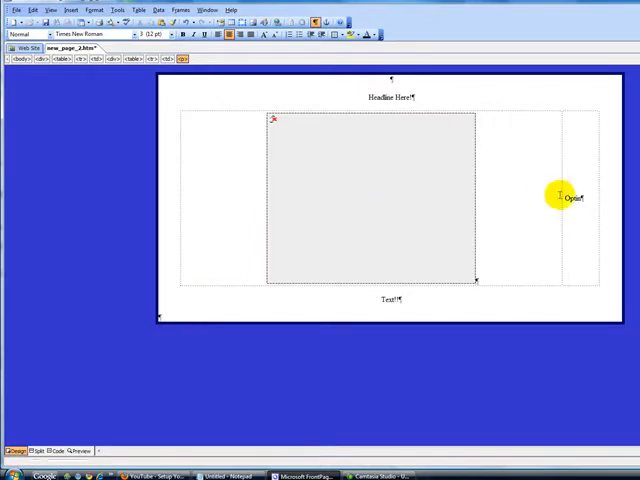
Step: Drag the column border left to widen the right column and centre the Option text
{"action": "left_click_drag", "start_coordinate": [562, 188], "coordinate": [407, 191]}
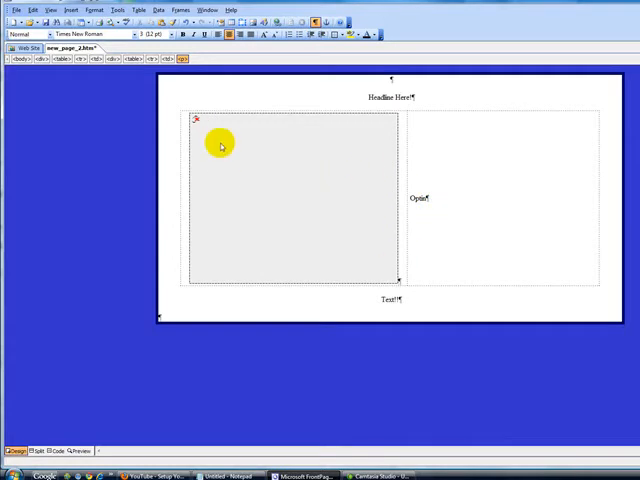
{"action": "left_click", "coordinate": [440, 198]}
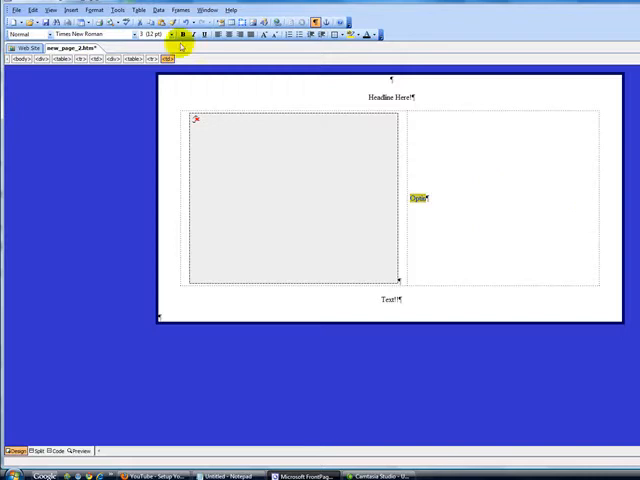
{"action": "left_click", "coordinate": [229, 35]}
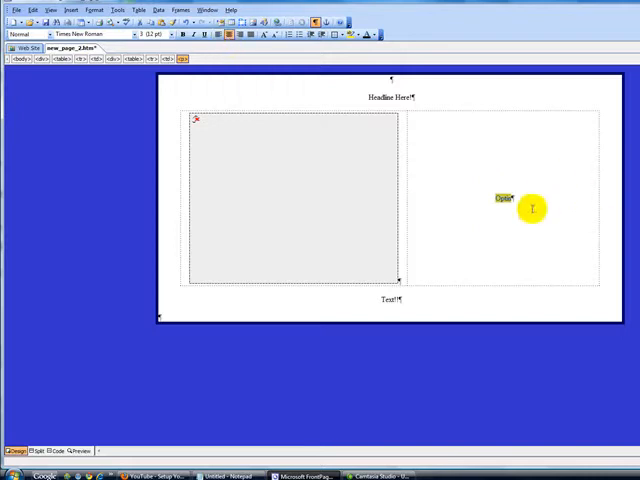
Step: Add a new line after the form code in Notepad and return to FrontPage
{"action": "left_click", "coordinate": [229, 475]}
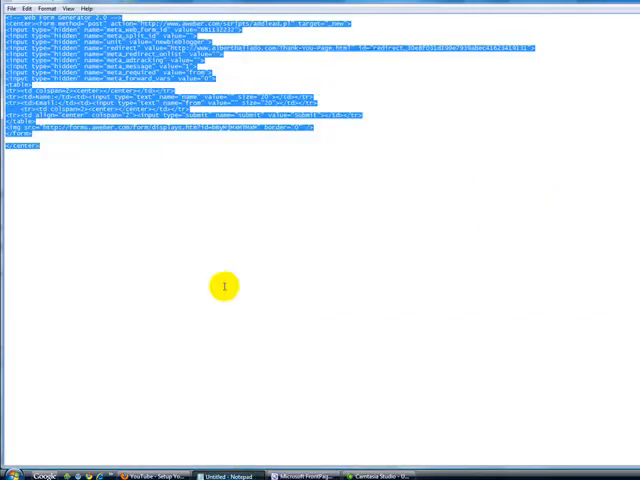
{"action": "left_click", "coordinate": [150, 186]}
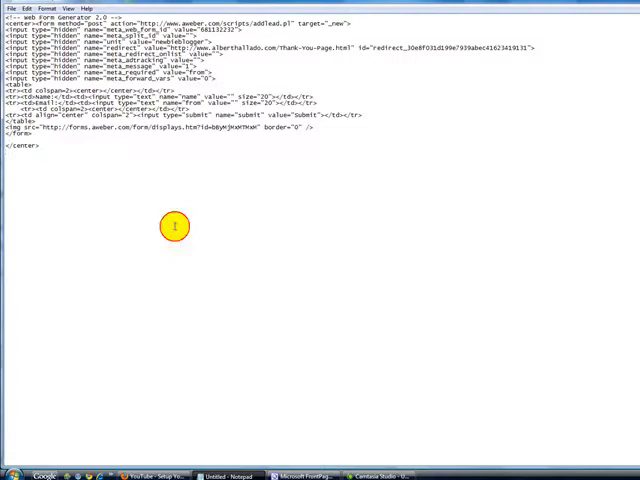
{"action": "left_click", "coordinate": [61, 147]}
{"action": "key", "text": "Return"}
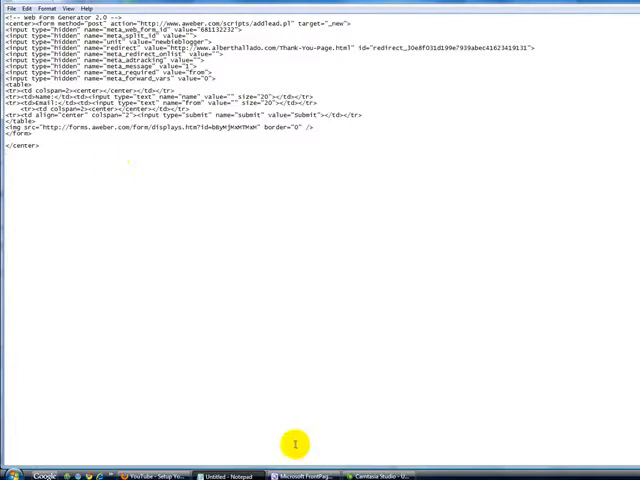
{"action": "left_click", "coordinate": [300, 474]}
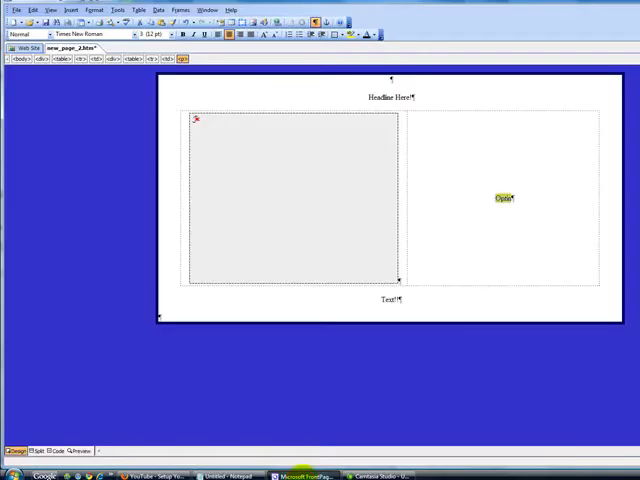
Step: Paste the opt-in form code over the Option placeholder in the page's HTML source
{"action": "double_click", "coordinate": [502, 198]}
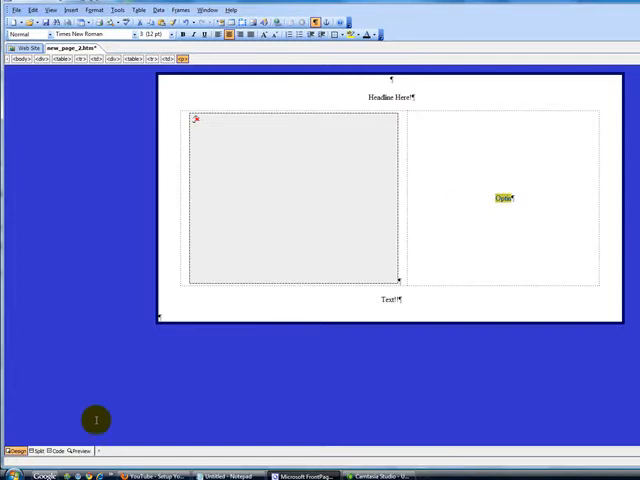
{"action": "left_click", "coordinate": [57, 452]}
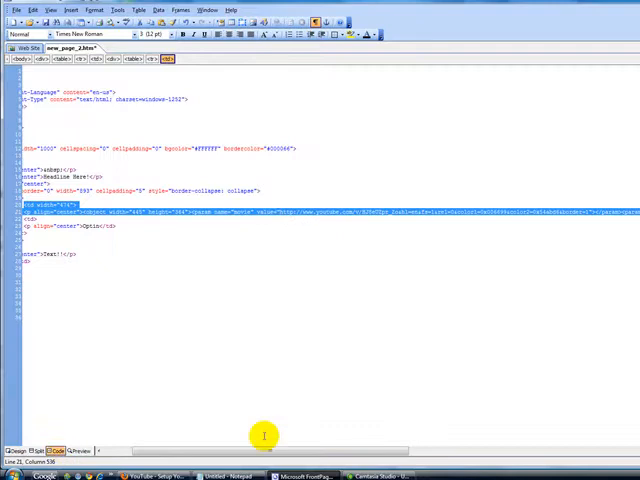
{"action": "left_click_drag", "start_coordinate": [266, 449], "coordinate": [222, 449]}
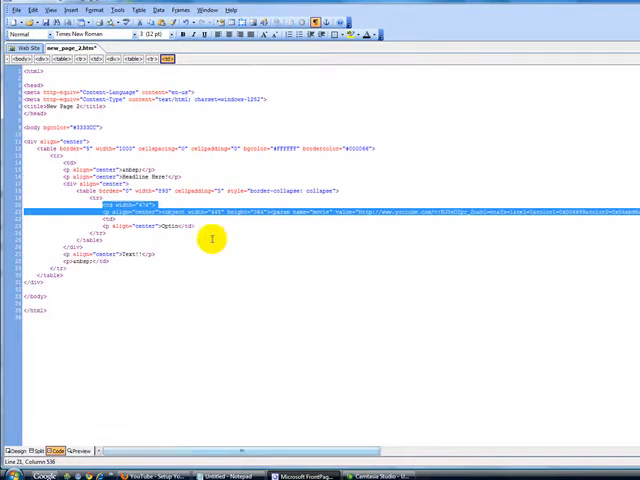
{"action": "left_click", "coordinate": [163, 226]}
{"action": "double_click", "coordinate": [163, 226]}
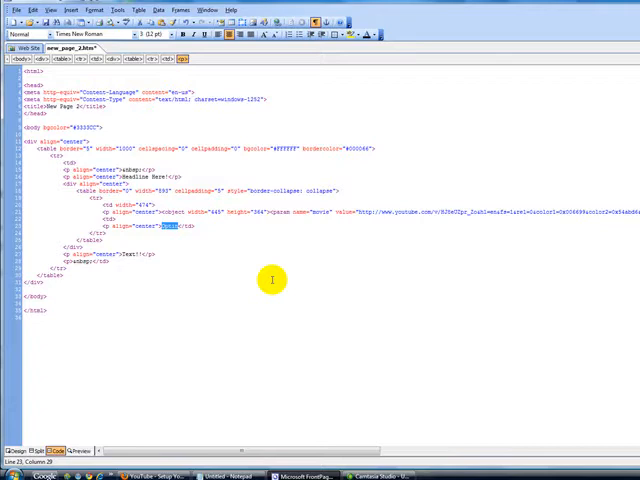
{"action": "key", "text": "ctrl+v"}
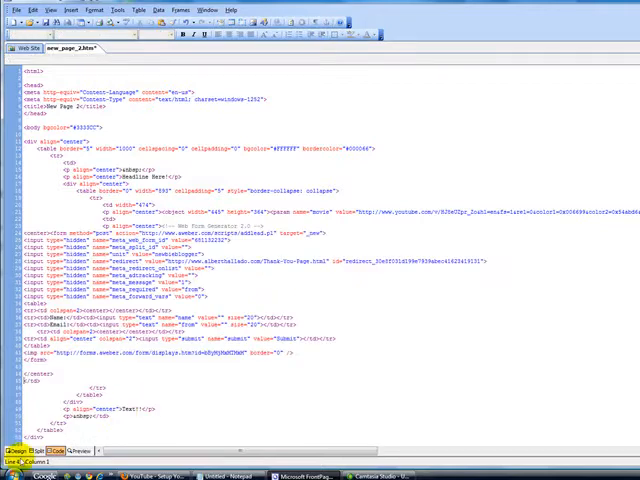
Step: Preview the page with the video beside the Name and Email form, then select the headline
{"action": "left_click", "coordinate": [14, 451]}
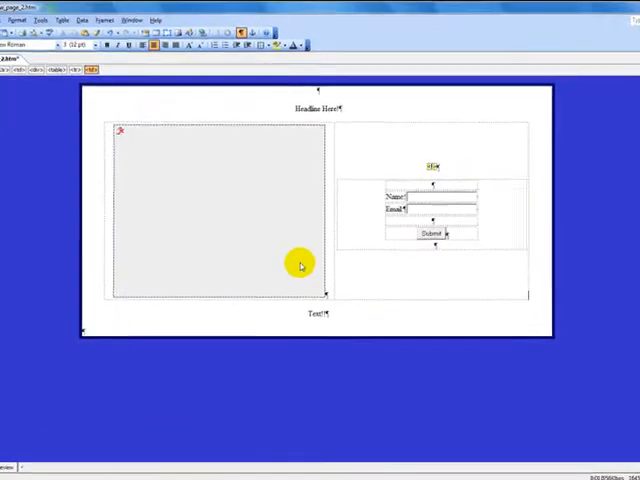
{"action": "left_click", "coordinate": [7, 468]}
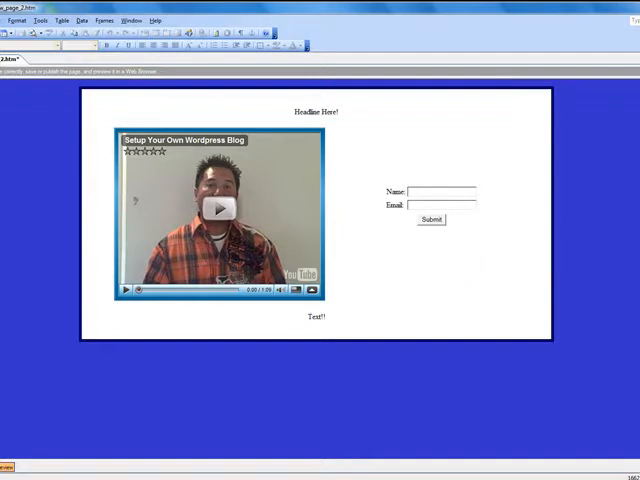
{"action": "double_click", "coordinate": [290, 110]}
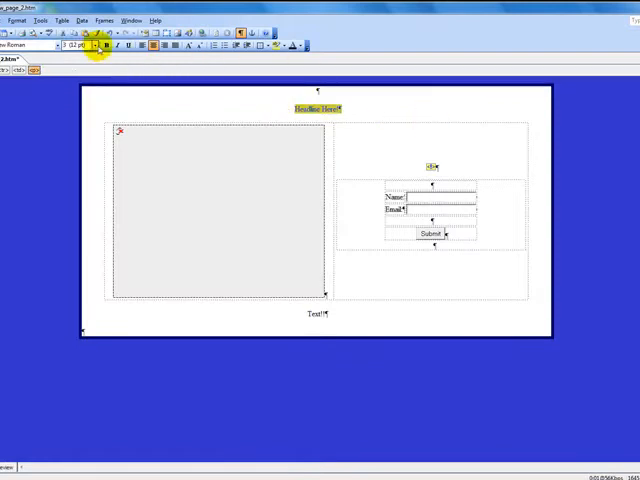
Step: Style Headline Here! as bold Impact at 36 pt
{"action": "left_click", "coordinate": [110, 47]}
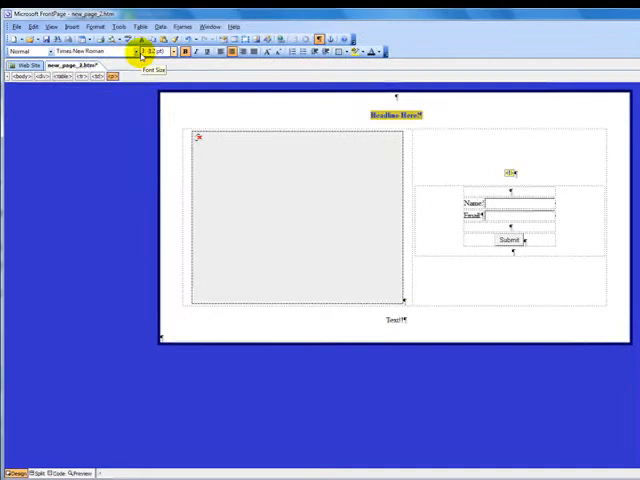
{"action": "left_click", "coordinate": [138, 51]}
{"action": "left_click_drag", "start_coordinate": [177, 70], "coordinate": [177, 110]}
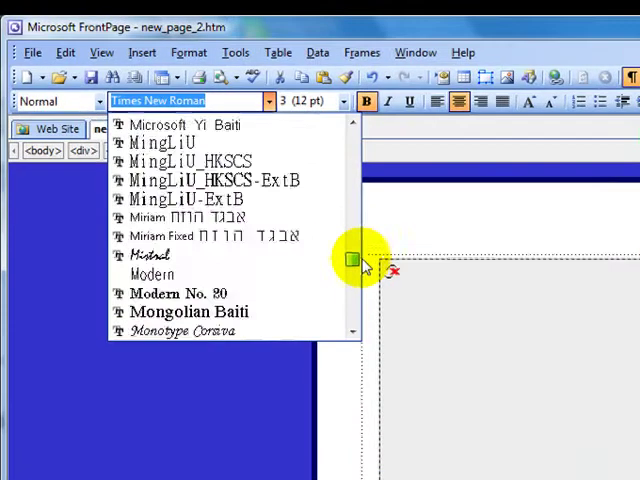
{"action": "mouse_move", "coordinate": [355, 262]}
{"action": "left_mouse_down"}
{"action": "mouse_move", "coordinate": [355, 290]}
{"action": "mouse_move", "coordinate": [372, 235]}
{"action": "left_mouse_up"}
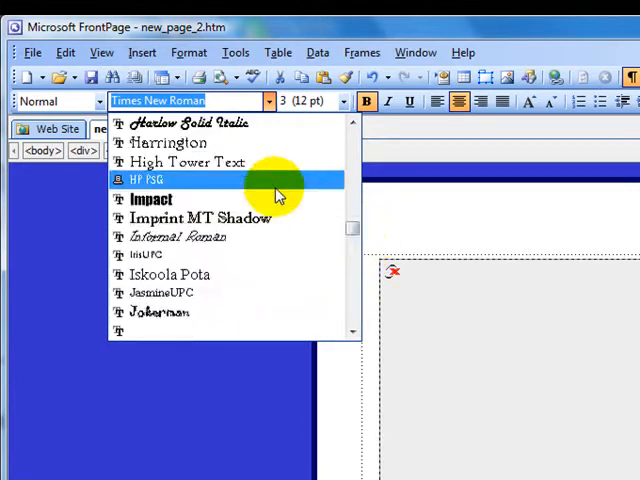
{"action": "left_click", "coordinate": [151, 180]}
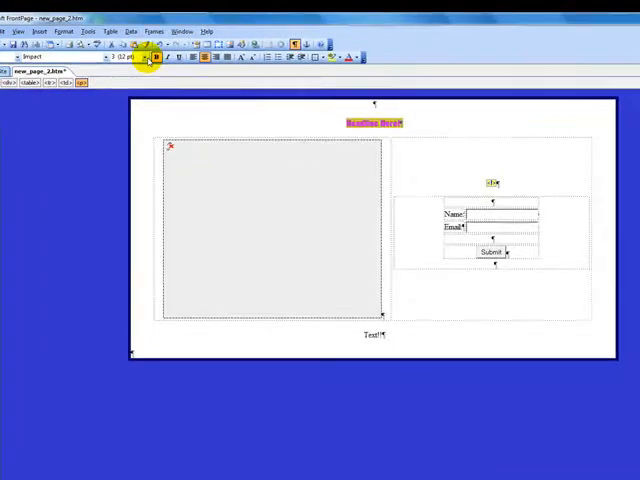
{"action": "left_click", "coordinate": [343, 101]}
{"action": "left_click", "coordinate": [124, 118]}
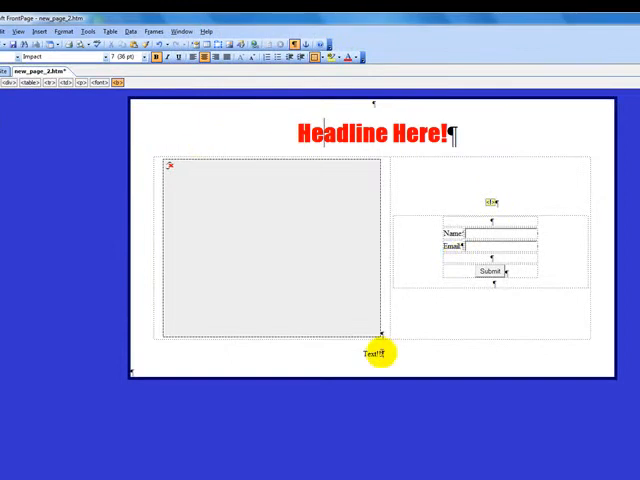
{"action": "double_click", "coordinate": [337, 357]}
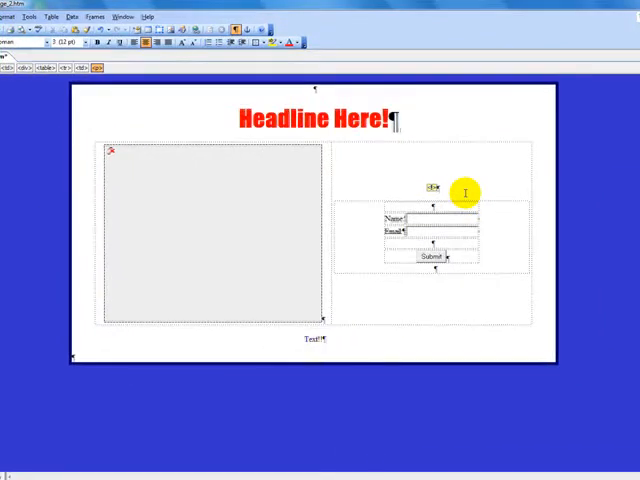
{"action": "type", "text": "ignup"}
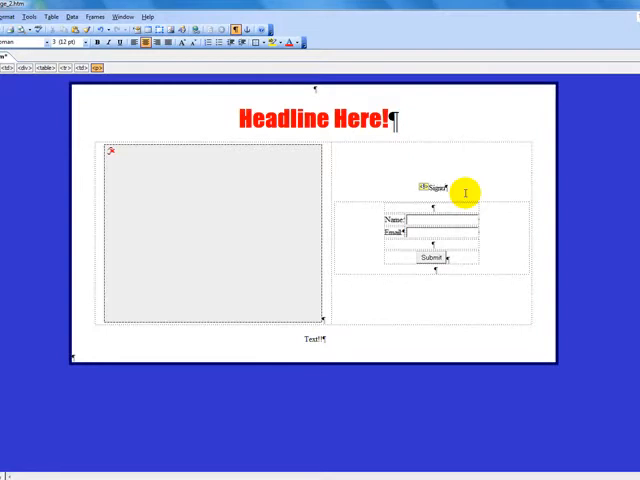
{"action": "type", "text": " Now T"}
{"action": "type", "text": "ow! To"}
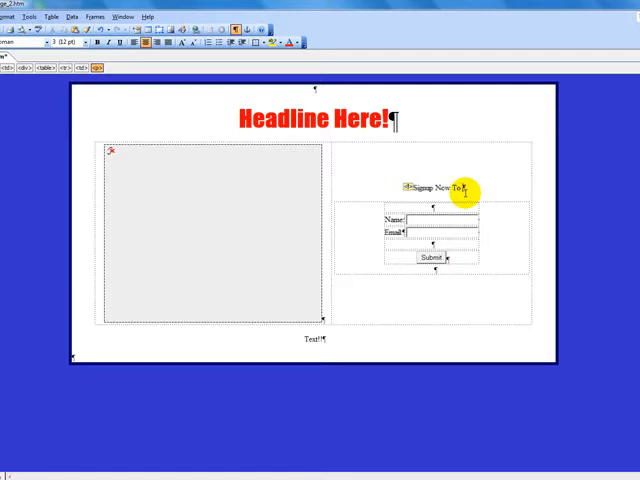
{"action": "type", "text": " Get"}
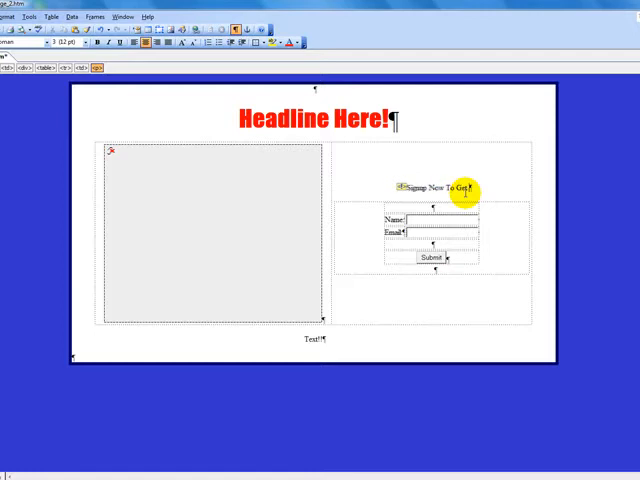
{"action": "type", "text": " YYour"}
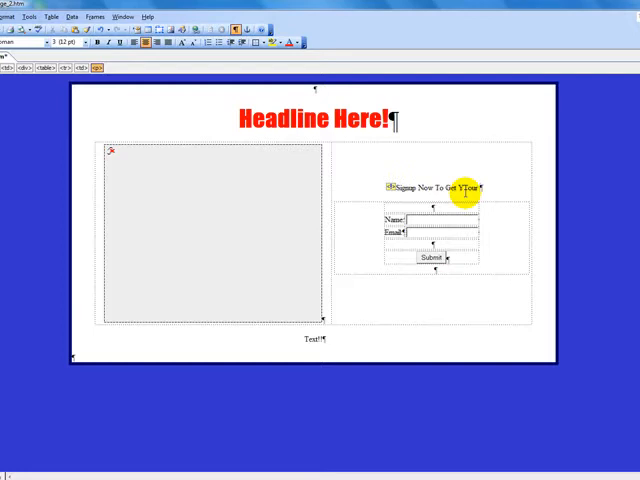
{"action": "type", "text": " FREE "}
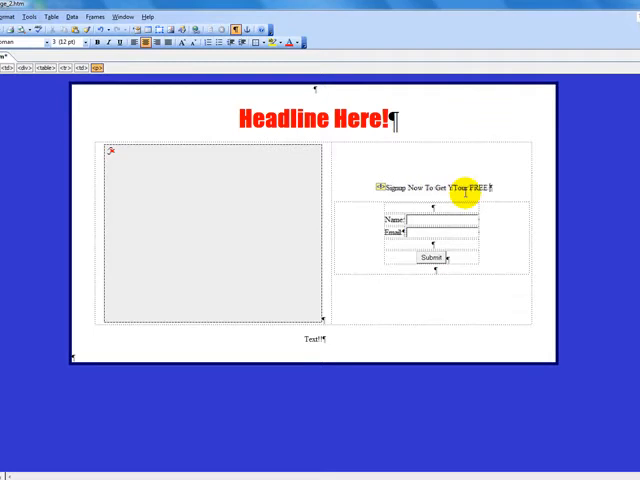
{"action": "type", "text": "Report"}
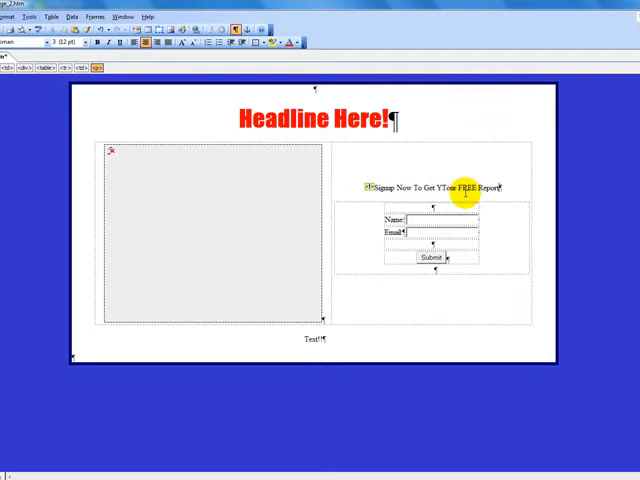
Step: Correct the doubled Y so the line reads "Signup Now To Get Your FREE Report"
{"action": "left_click", "coordinate": [438, 188]}
{"action": "key", "text": "BackSpace"}
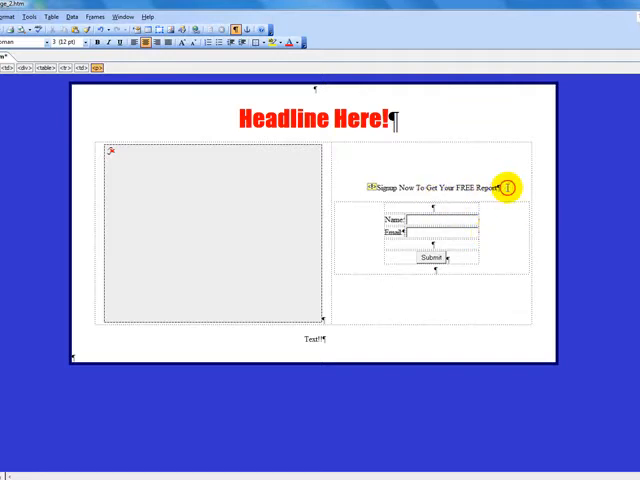
Step: Set the signup line to Impact at 18 pt and preview the rendered page
{"action": "left_click_drag", "start_coordinate": [507, 187], "coordinate": [370, 187]}
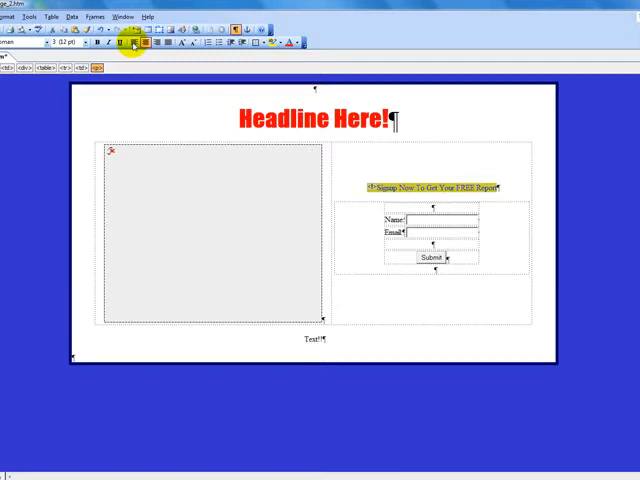
{"action": "left_click", "coordinate": [38, 44]}
{"action": "mouse_move", "coordinate": [150, 70]}
{"action": "left_mouse_down"}
{"action": "mouse_move", "coordinate": [156, 133]}
{"action": "mouse_move", "coordinate": [158, 97]}
{"action": "mouse_move", "coordinate": [158, 106]}
{"action": "left_mouse_up"}
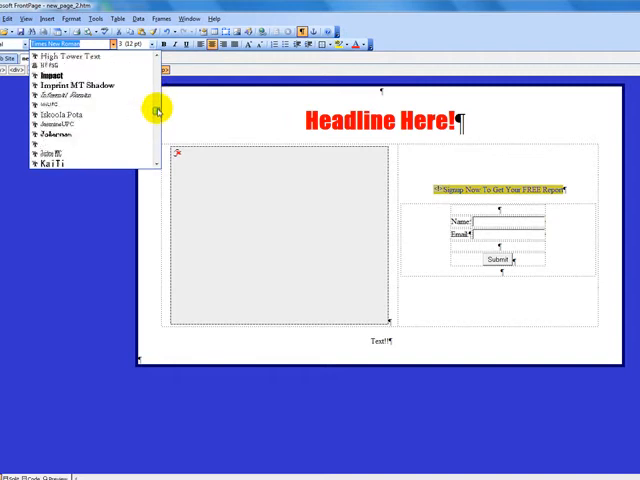
{"action": "left_click", "coordinate": [52, 75]}
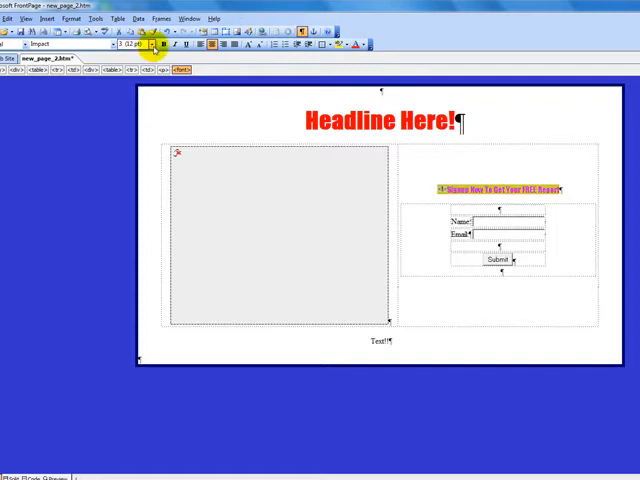
{"action": "left_click", "coordinate": [150, 45]}
{"action": "left_click", "coordinate": [132, 97]}
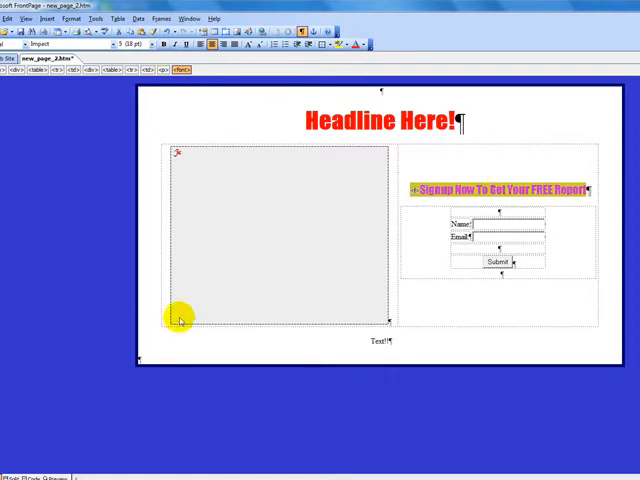
{"action": "left_click", "coordinate": [75, 477]}
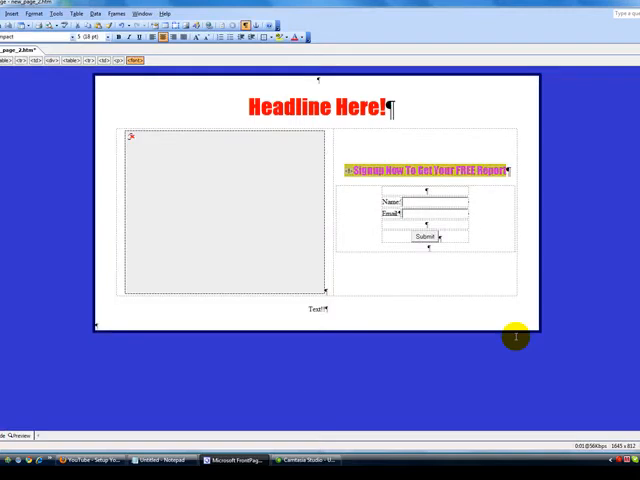
Step: Delete the signup line and opt-in form and centre the now-empty right cell
{"action": "left_click_drag", "start_coordinate": [437, 262], "coordinate": [357, 160]}
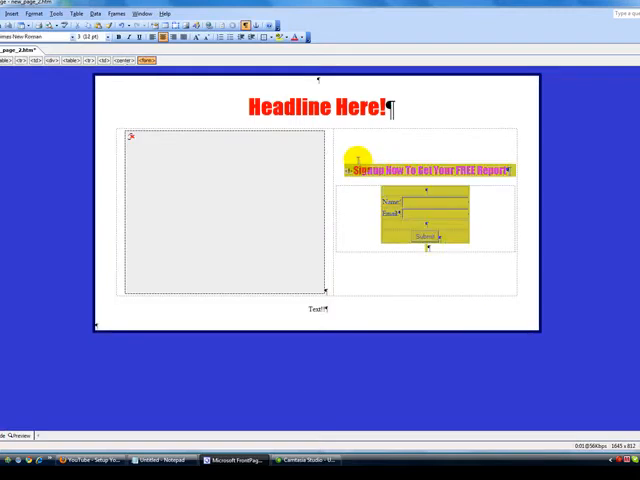
{"action": "key", "text": "Delete"}
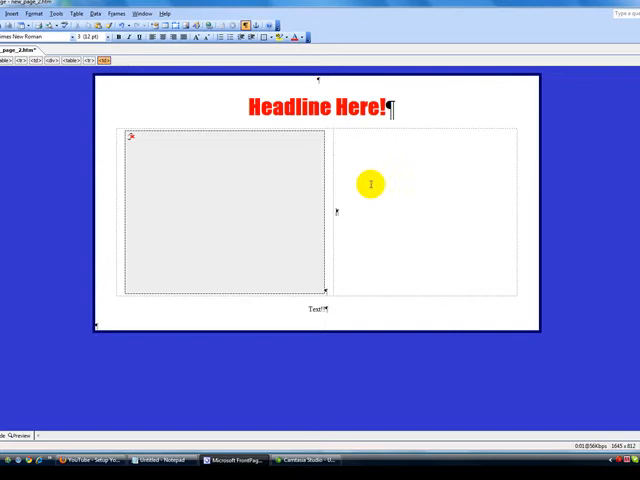
{"action": "left_click", "coordinate": [163, 37]}
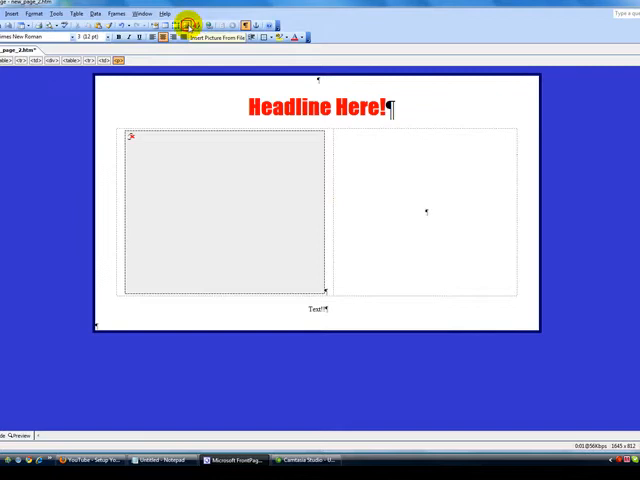
Step: Insert the Buy-Now-Button image from the Documents folder into the right cell
{"action": "left_click", "coordinate": [190, 24]}
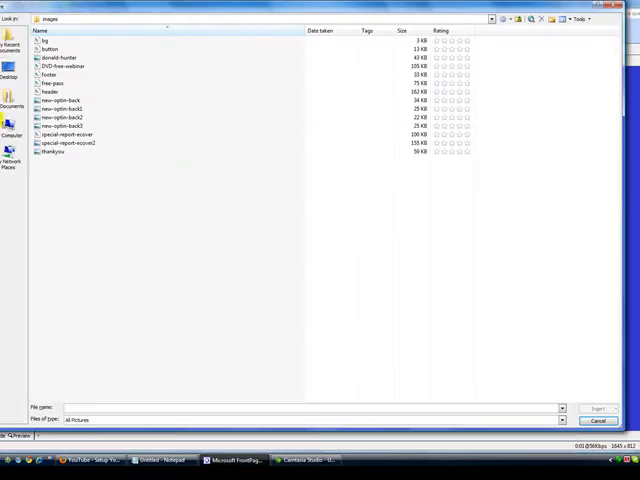
{"action": "left_click", "coordinate": [12, 115]}
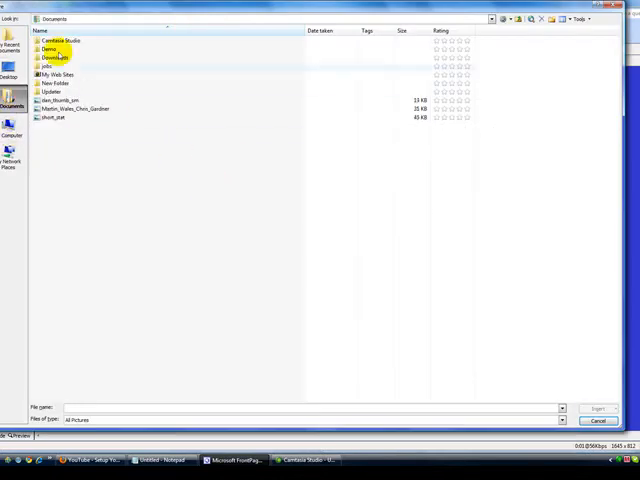
{"action": "left_click", "coordinate": [52, 49]}
{"action": "double_click", "coordinate": [52, 49]}
{"action": "double_click", "coordinate": [72, 40]}
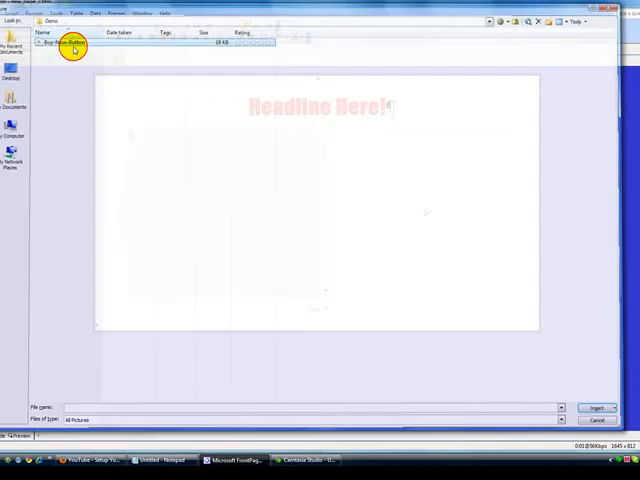
Step: Preview the finished page with the YouTube video and Add To Cart button
{"action": "left_click", "coordinate": [20, 436]}
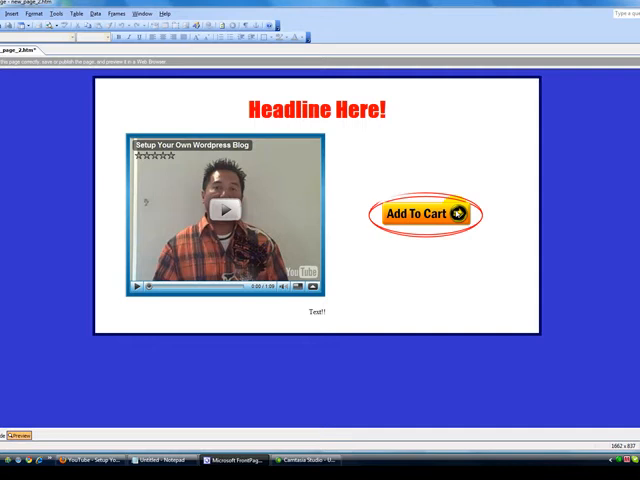